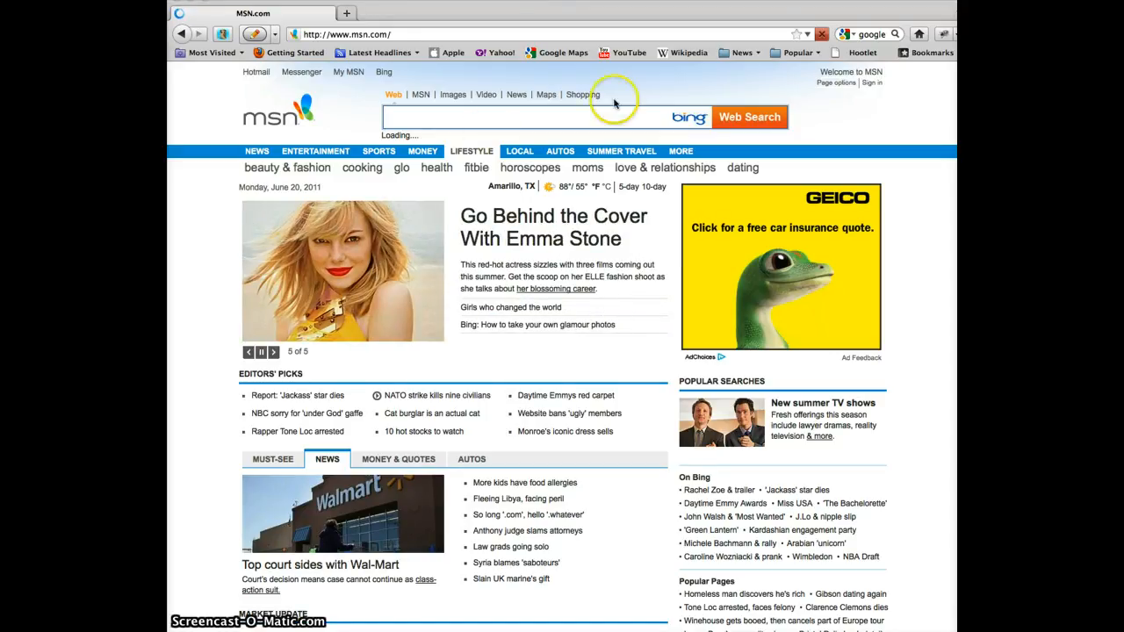
Search the web for 'google calendar' and bring up the list of other Google services
{"action": "left_click", "coordinate": [868, 37]}
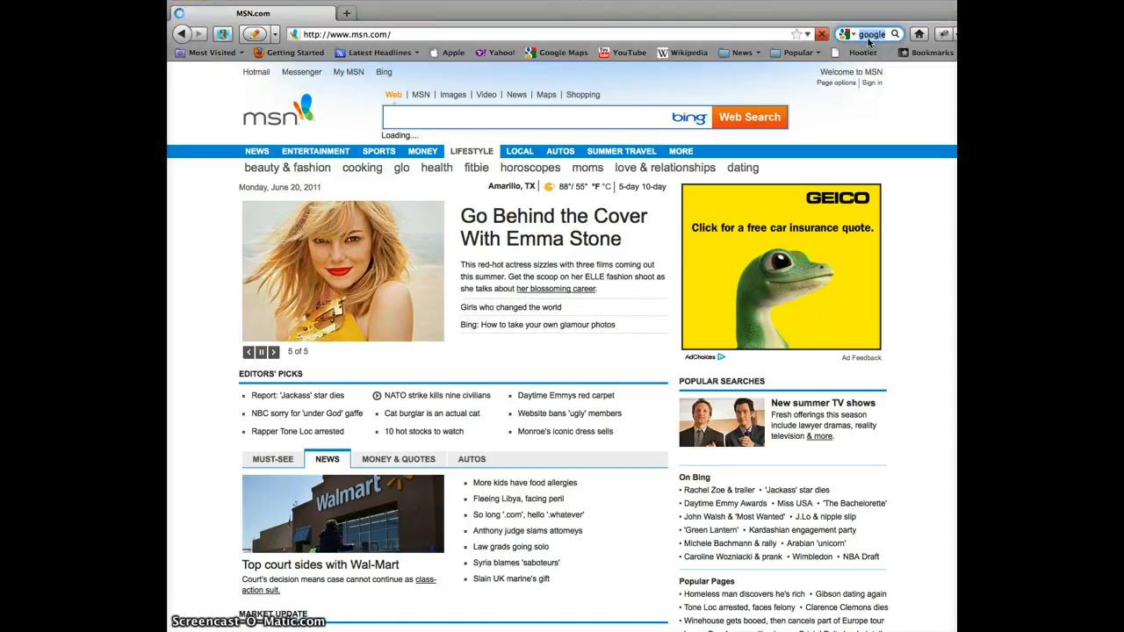
{"action": "type", "text": "google calendar"}
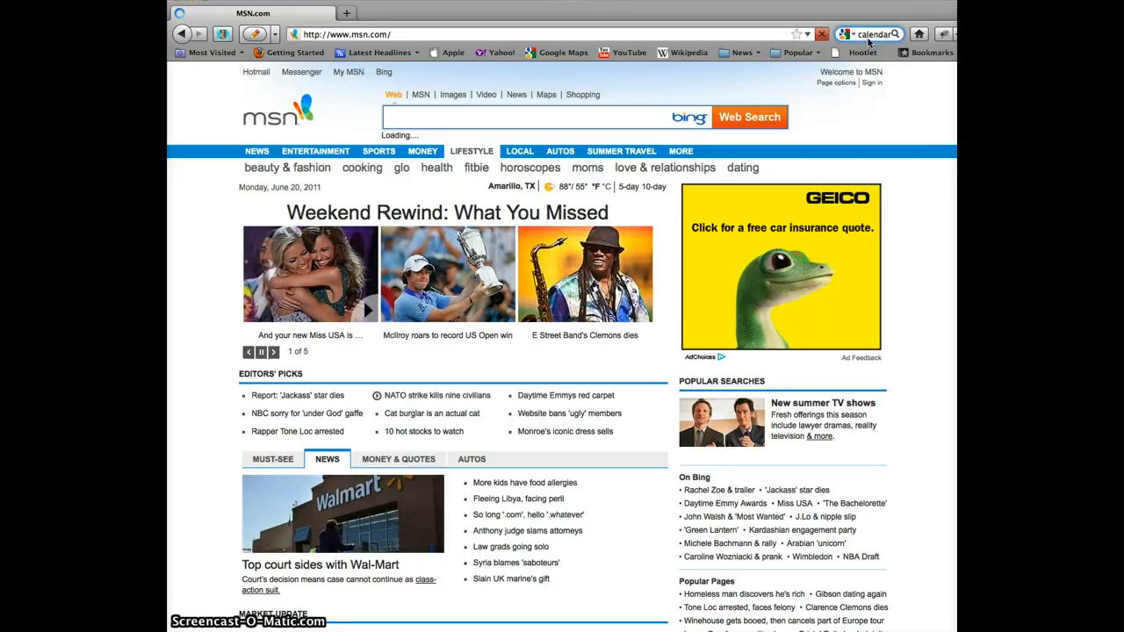
{"action": "key", "text": "Return"}
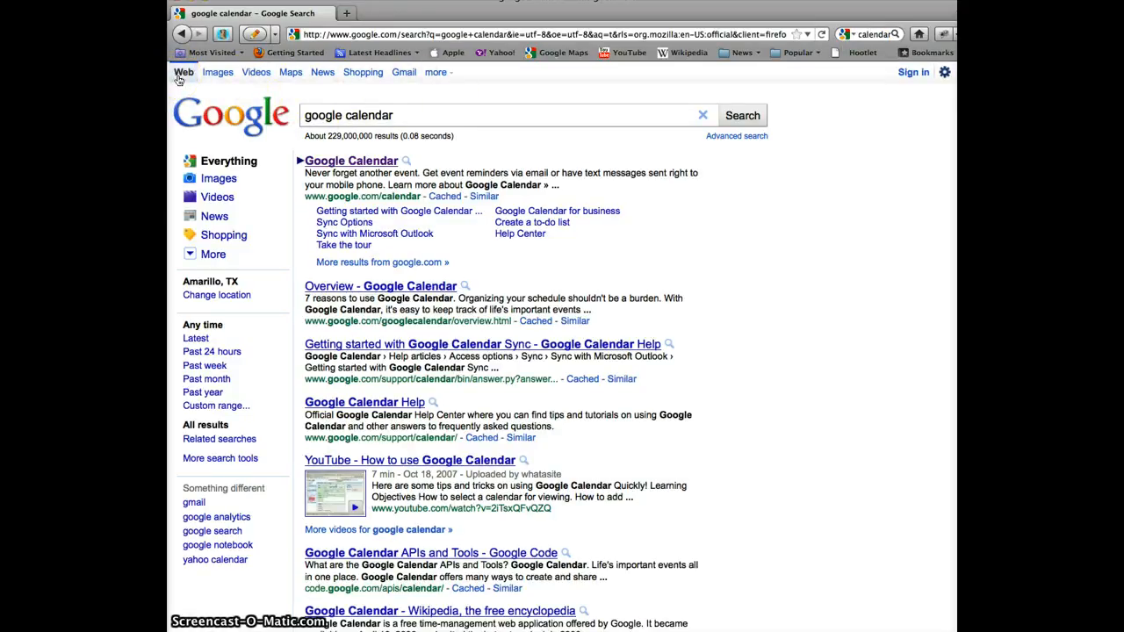
{"action": "left_click", "coordinate": [437, 73]}
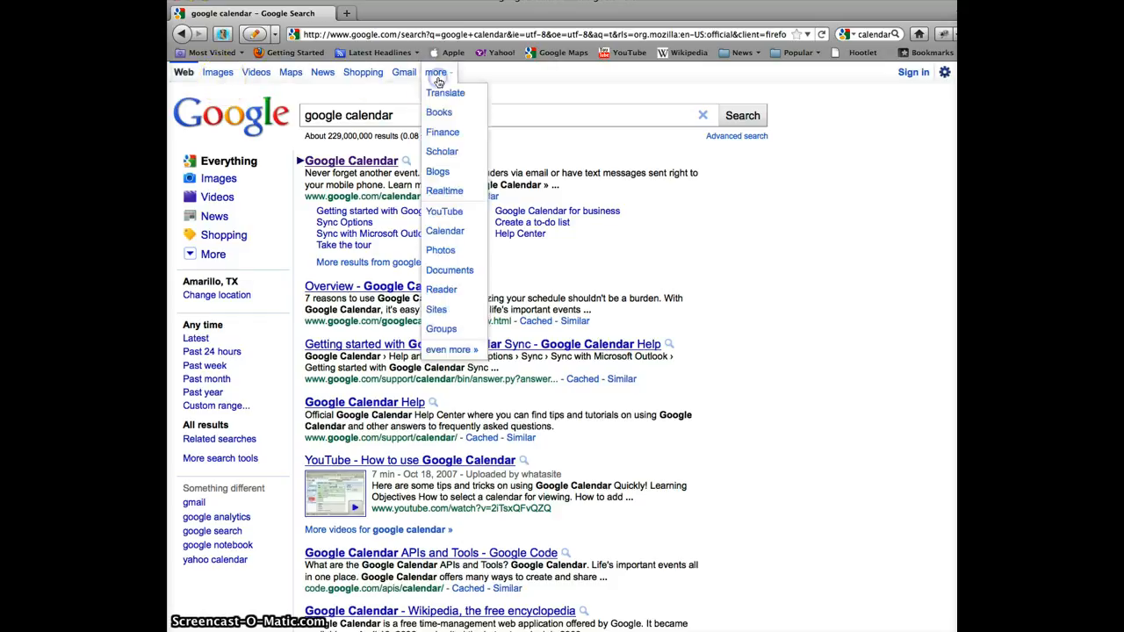
Go to Google Calendar and sign in with the district account's e-mail and password
{"action": "left_click", "coordinate": [445, 233]}
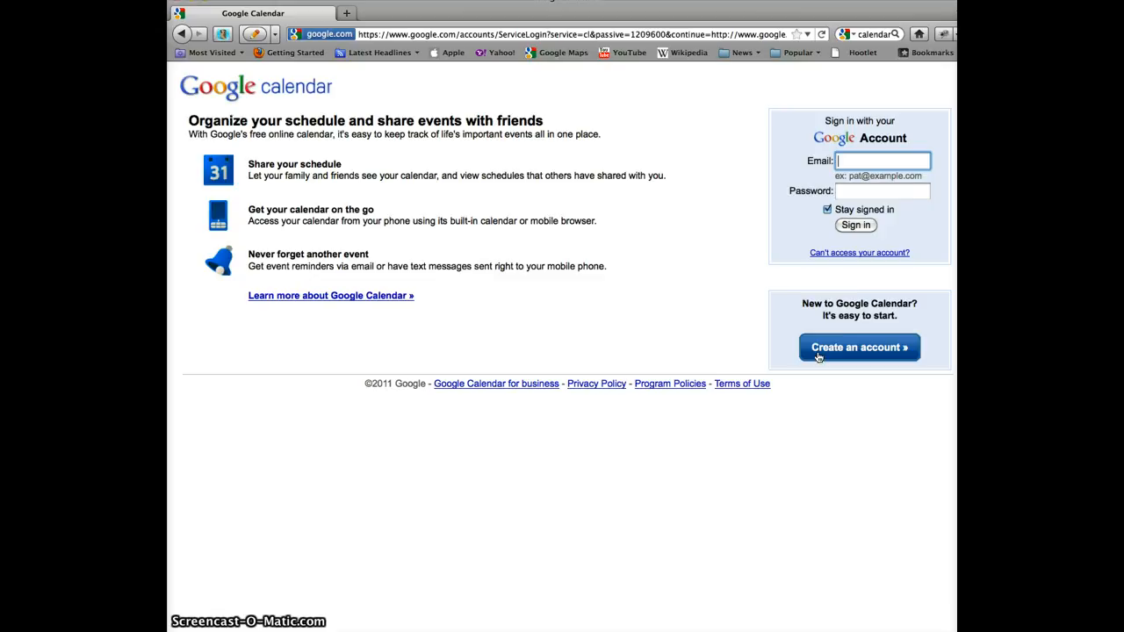
{"action": "left_click", "coordinate": [897, 162]}
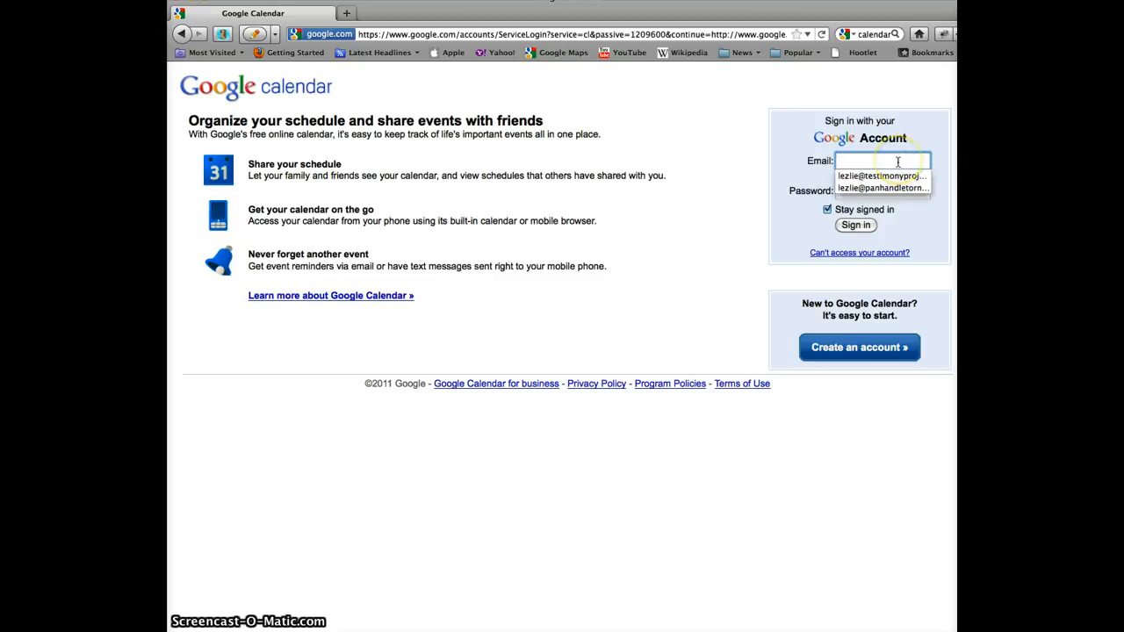
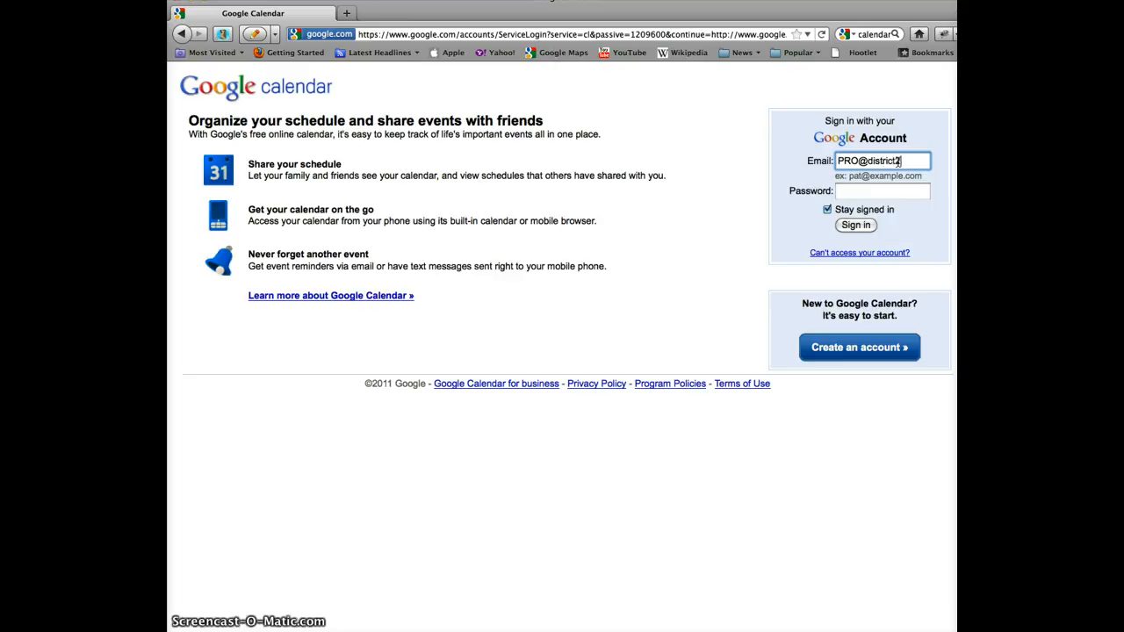
{"action": "key", "text": "Tab"}
{"action": "type", "text": "**"}
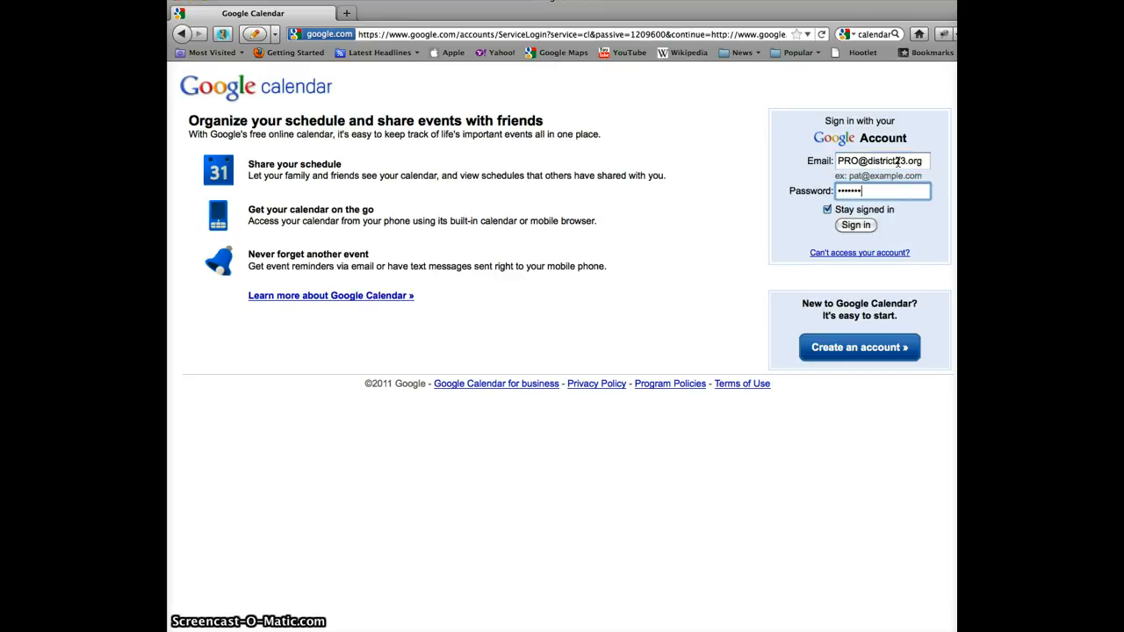
{"action": "type", "text": "*****"}
{"action": "key", "text": "Return"}
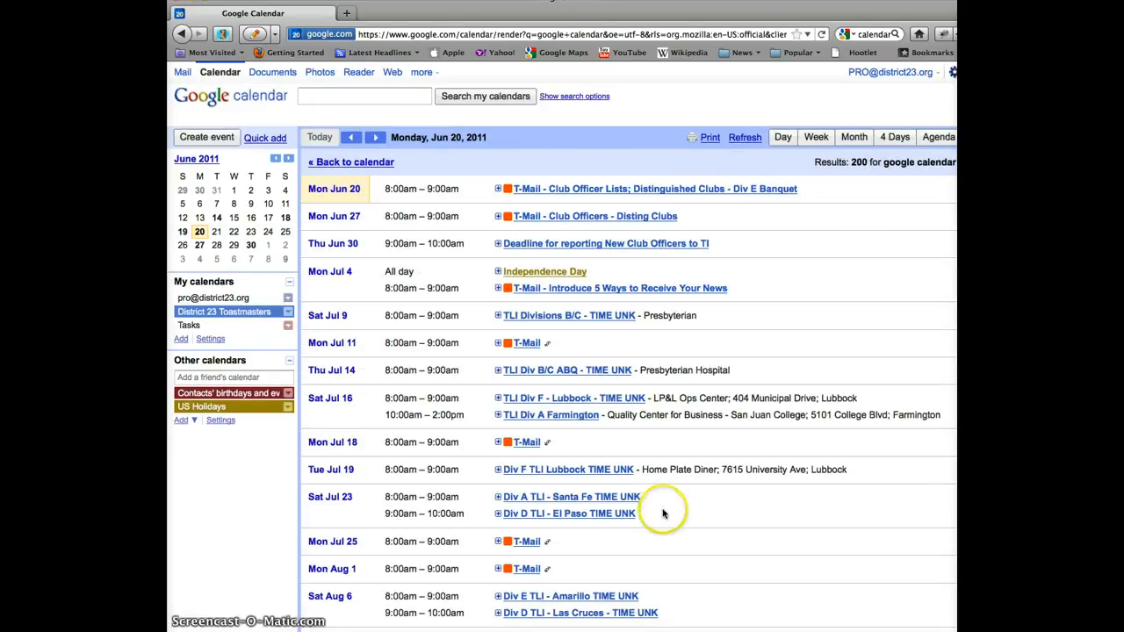
Switch to week view, create an 8am event on Wednesday 6/22, and open its full details
{"action": "scroll", "coordinate": [663, 514], "scroll_direction": "down", "scroll_amount": 6}
{"action": "scroll", "coordinate": [663, 514], "scroll_direction": "up", "scroll_amount": 6}
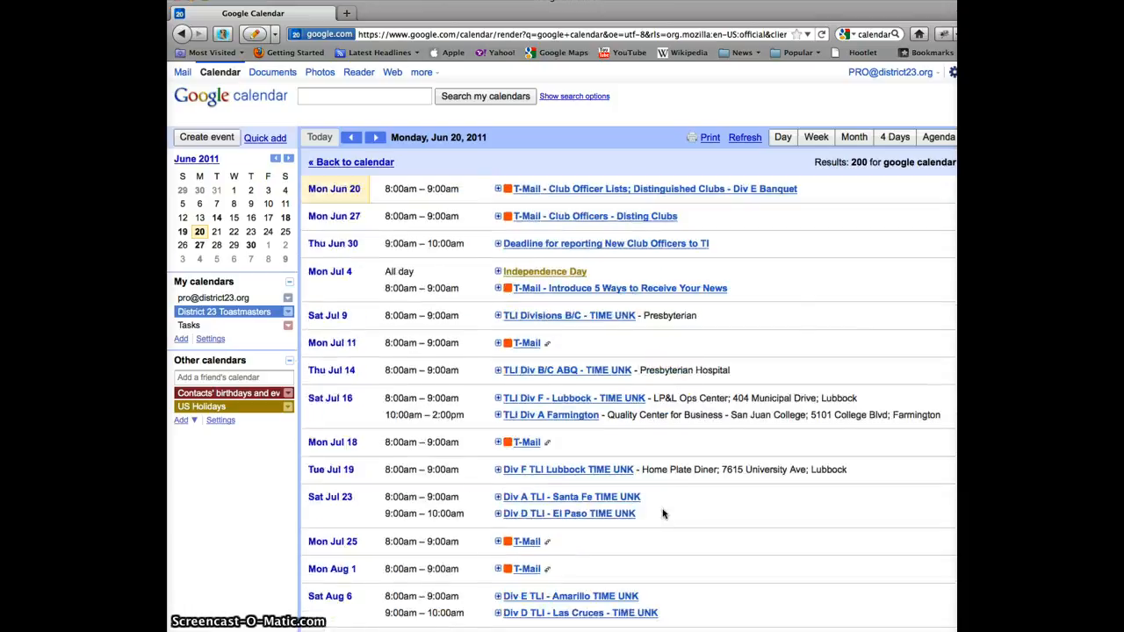
{"action": "left_click", "coordinate": [817, 138]}
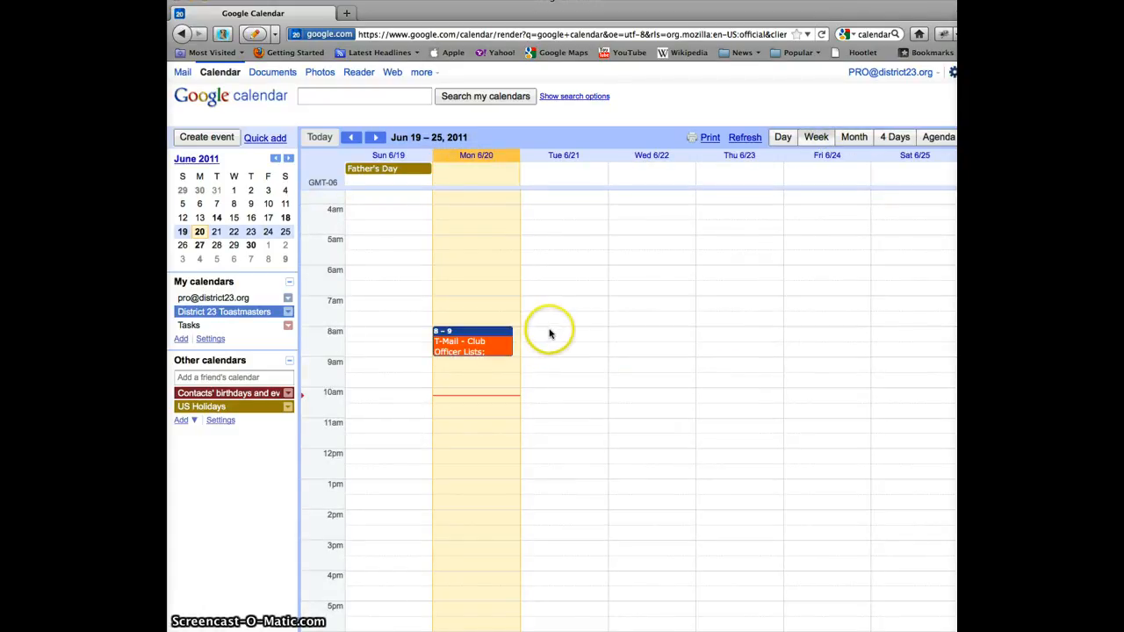
{"action": "left_click", "coordinate": [624, 332]}
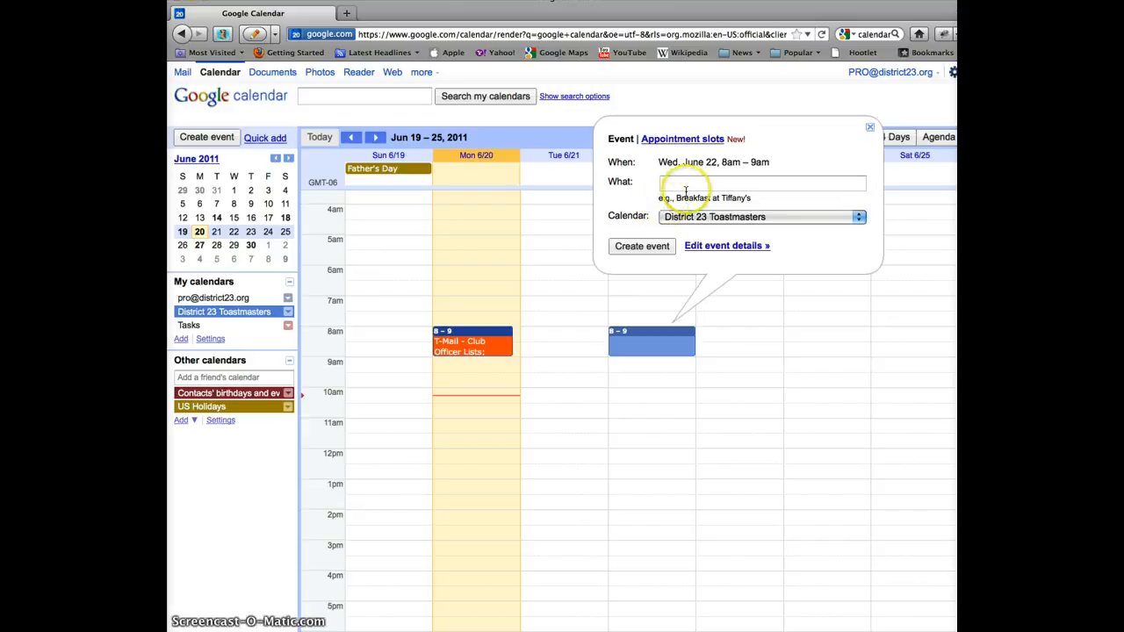
{"action": "left_click", "coordinate": [648, 337]}
{"action": "left_click", "coordinate": [648, 337]}
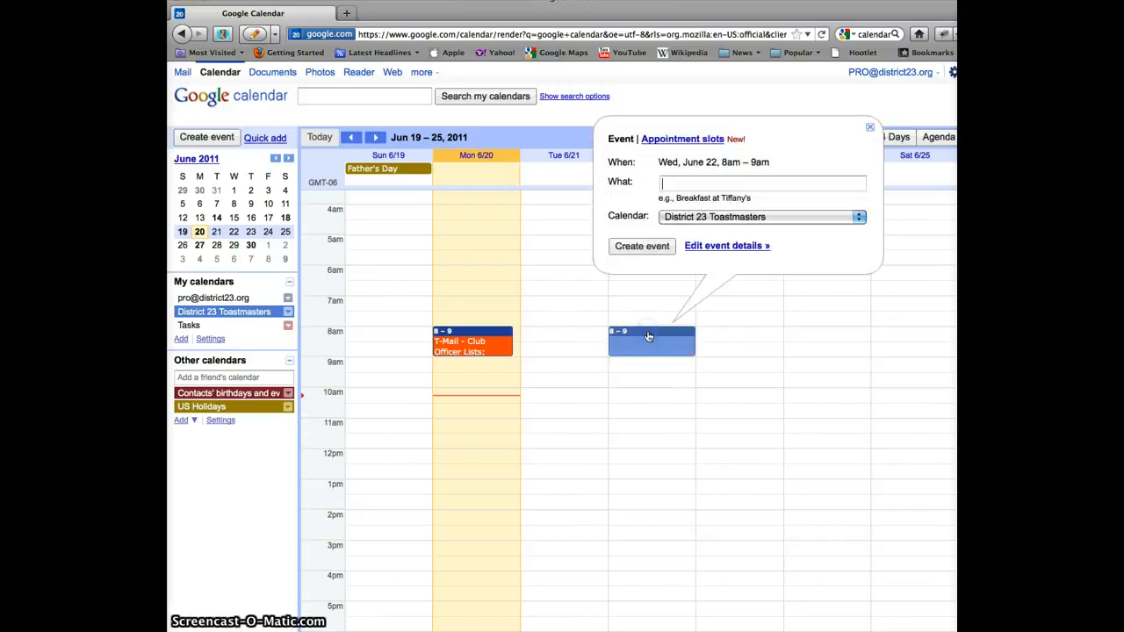
{"action": "left_click", "coordinate": [708, 248]}
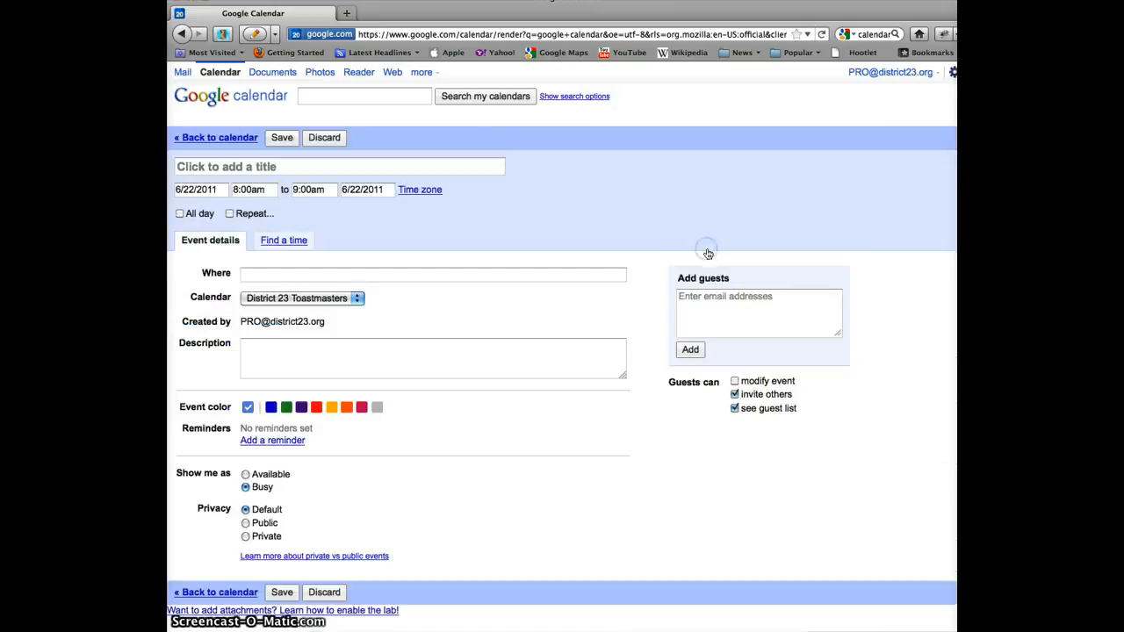
Title the event 'Phone Call with Bay', leave it non-repeating, and save it
{"action": "left_click", "coordinate": [257, 166]}
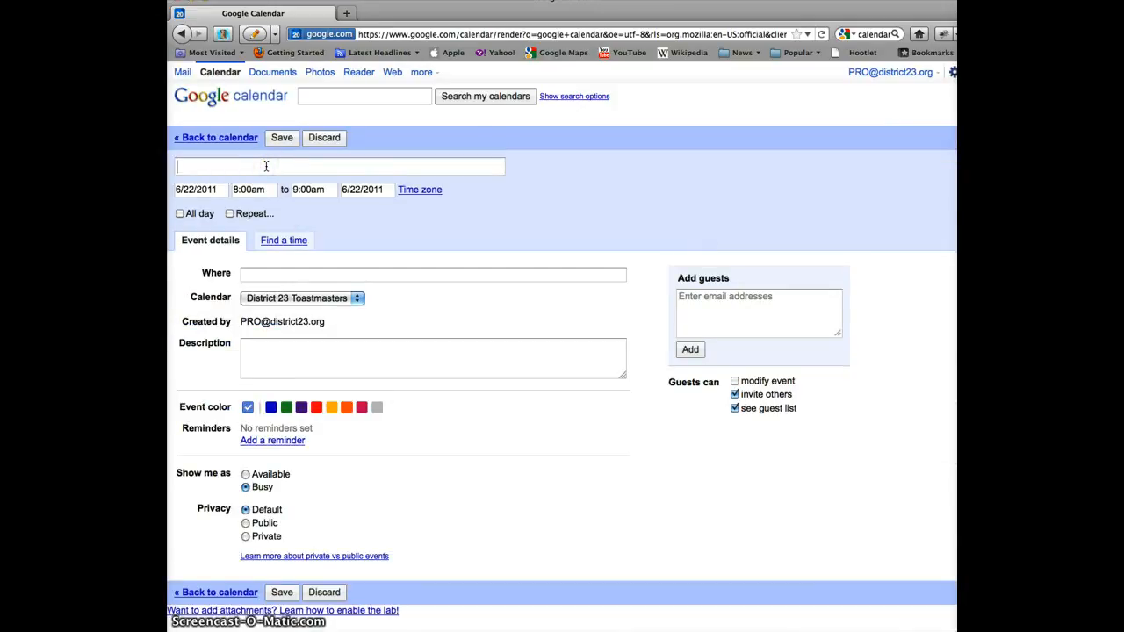
{"action": "type", "text": "Phone Call with"}
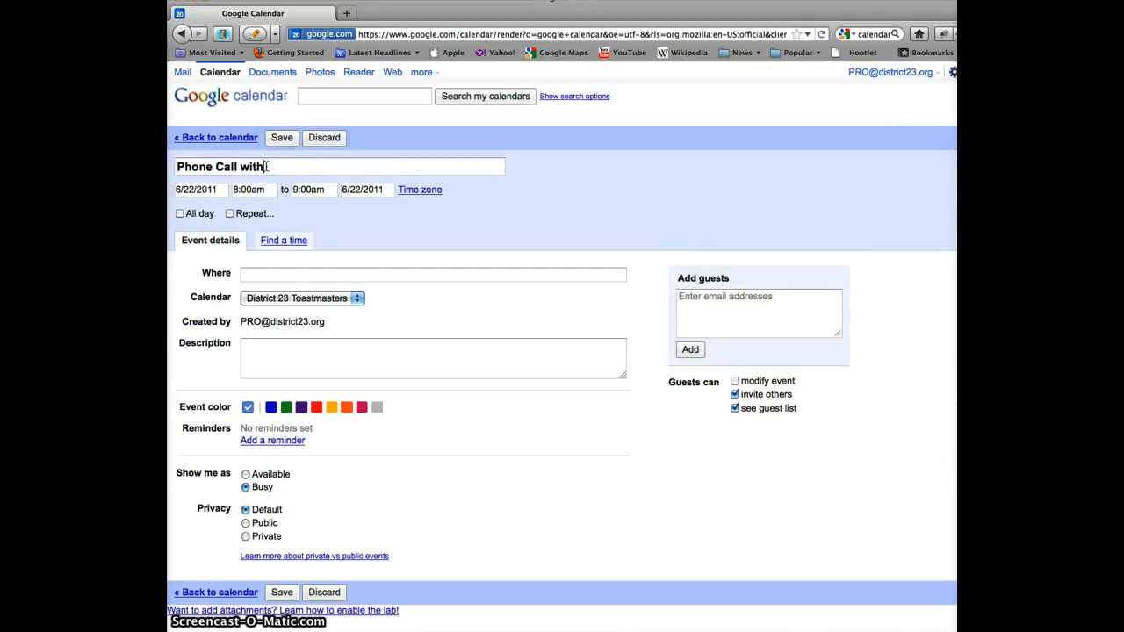
{"action": "type", "text": " Bay"}
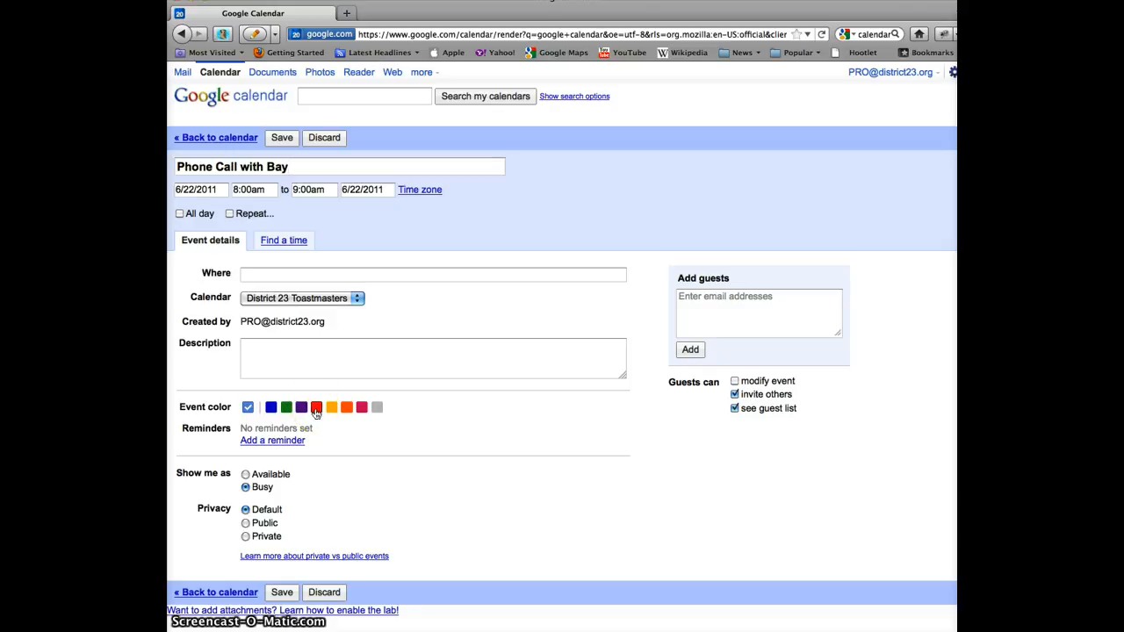
{"action": "left_click", "coordinate": [229, 215]}
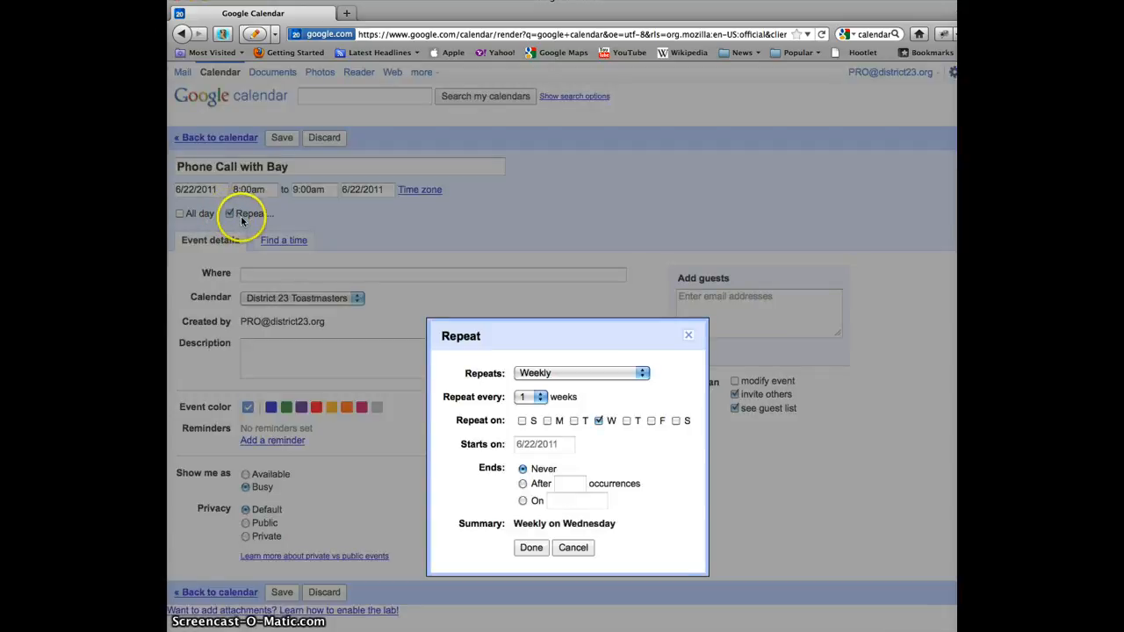
{"action": "left_click", "coordinate": [642, 373]}
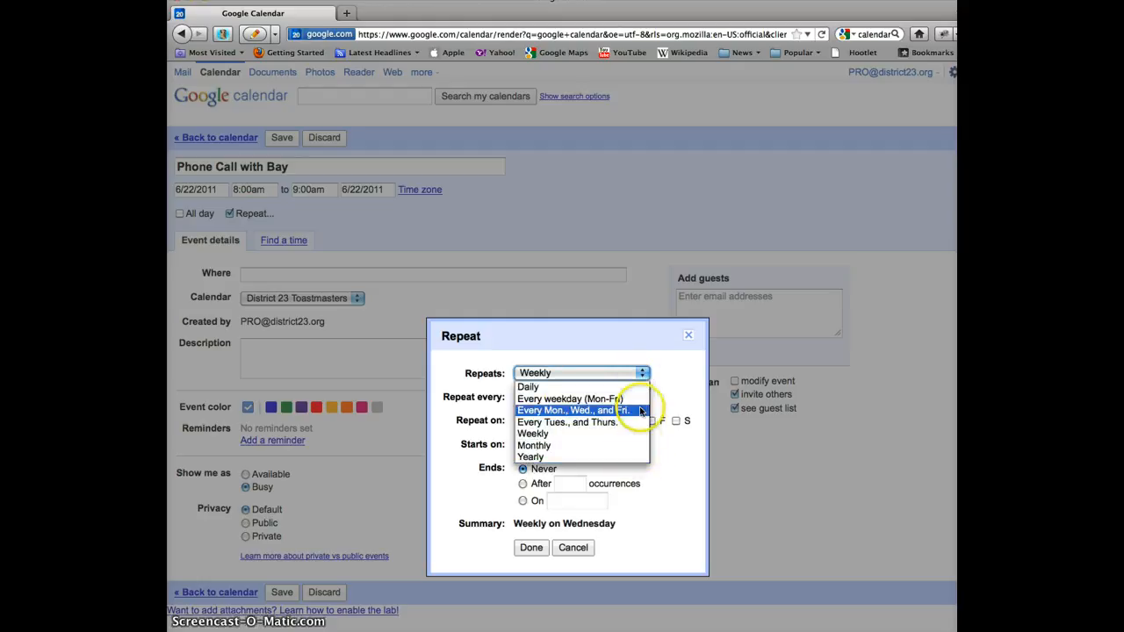
{"action": "left_click", "coordinate": [683, 400]}
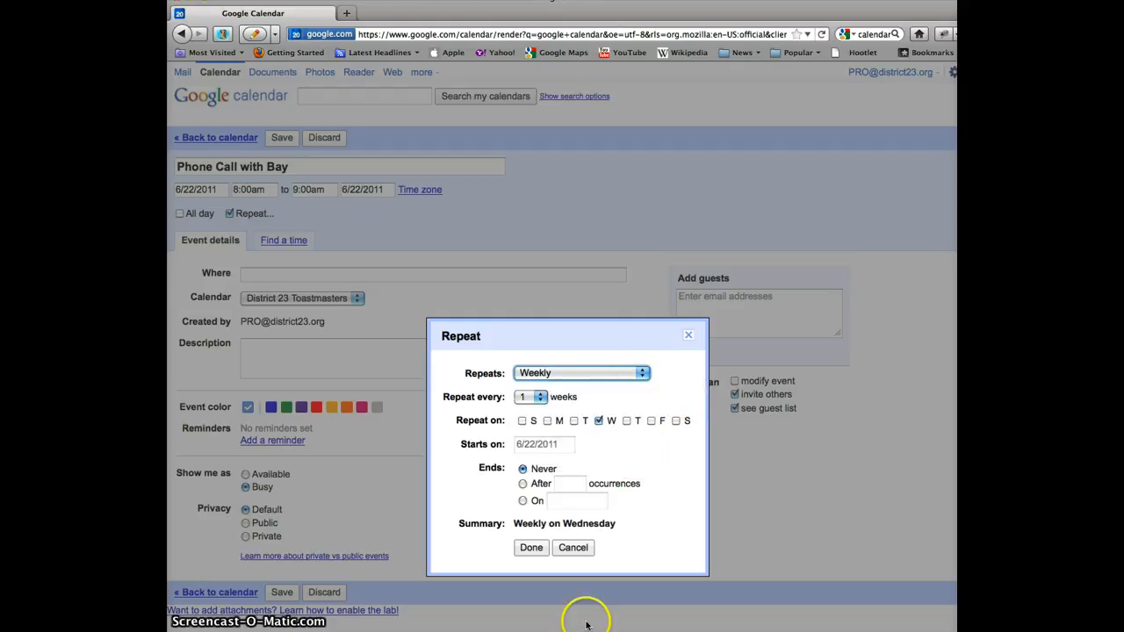
{"action": "left_click", "coordinate": [571, 548]}
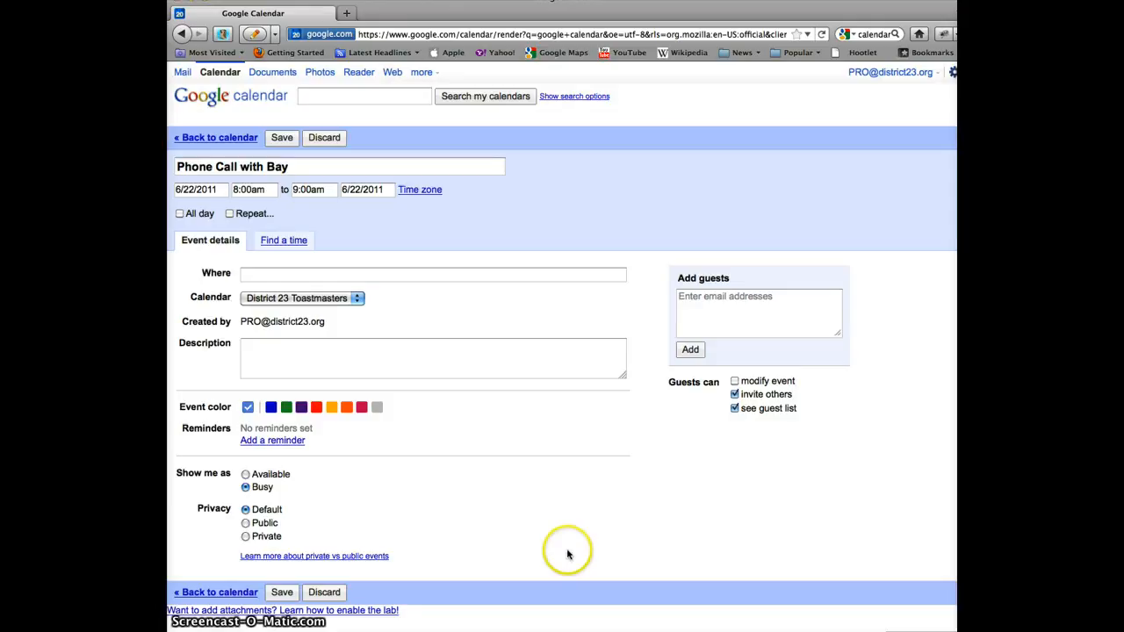
{"action": "left_click", "coordinate": [282, 594]}
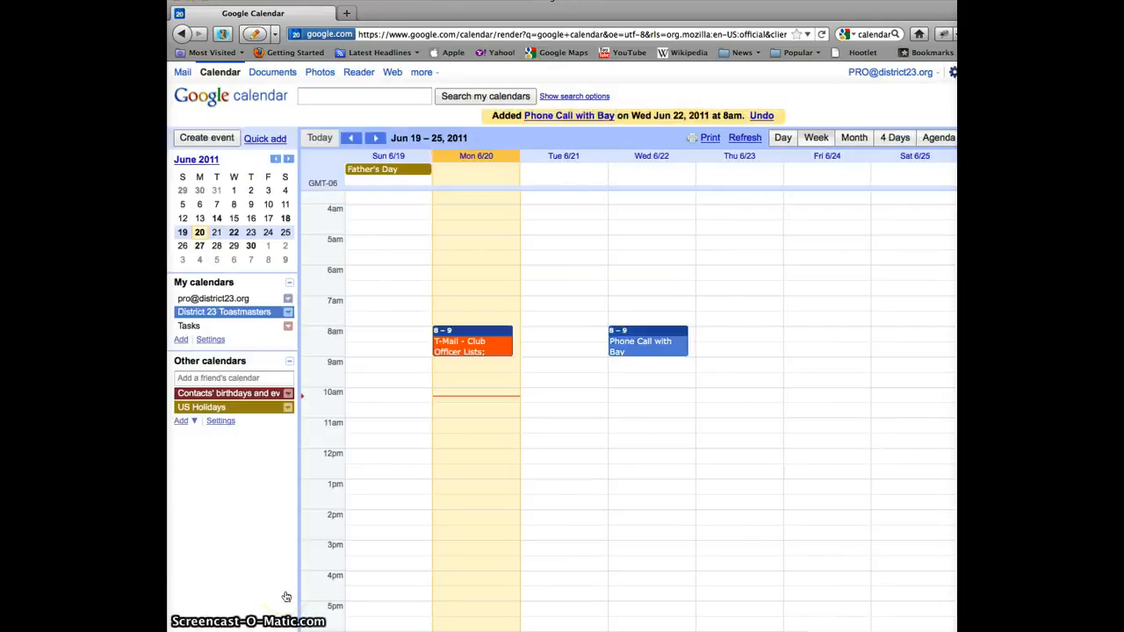
Open the Phone Call with Bay event's full details and delete it without other changes
{"action": "left_click", "coordinate": [647, 336]}
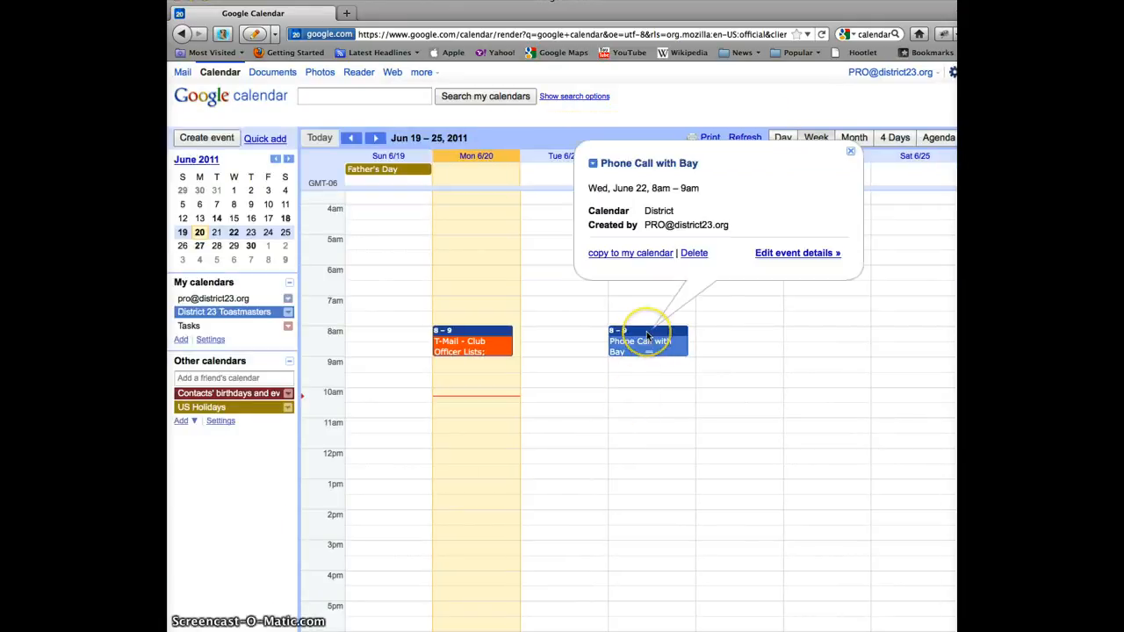
{"action": "left_click", "coordinate": [795, 253]}
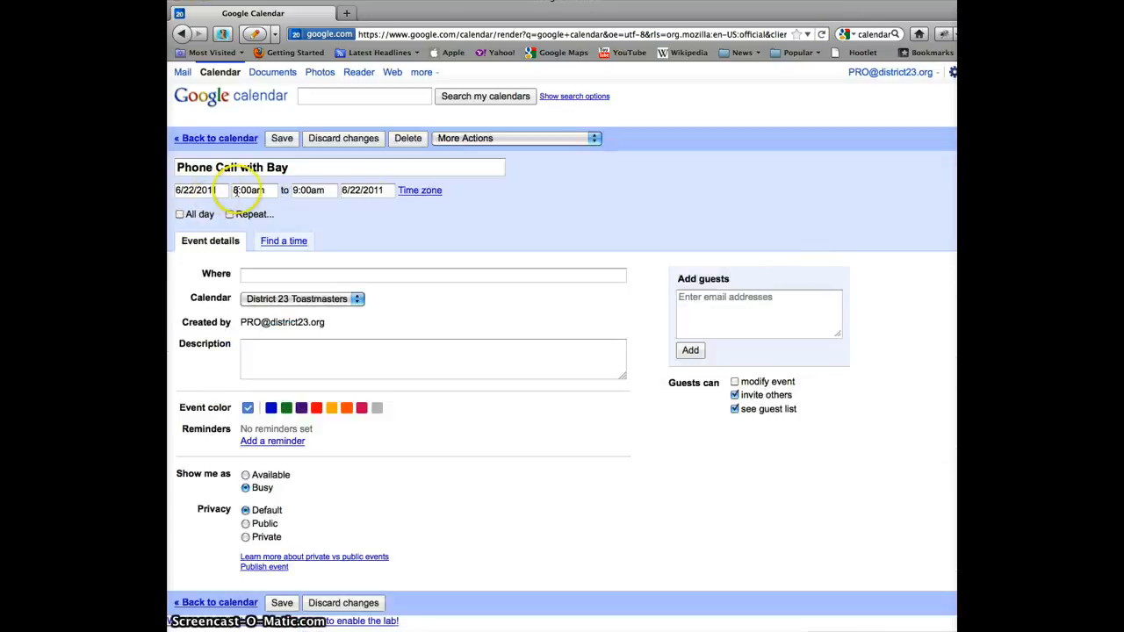
{"action": "left_click", "coordinate": [320, 190]}
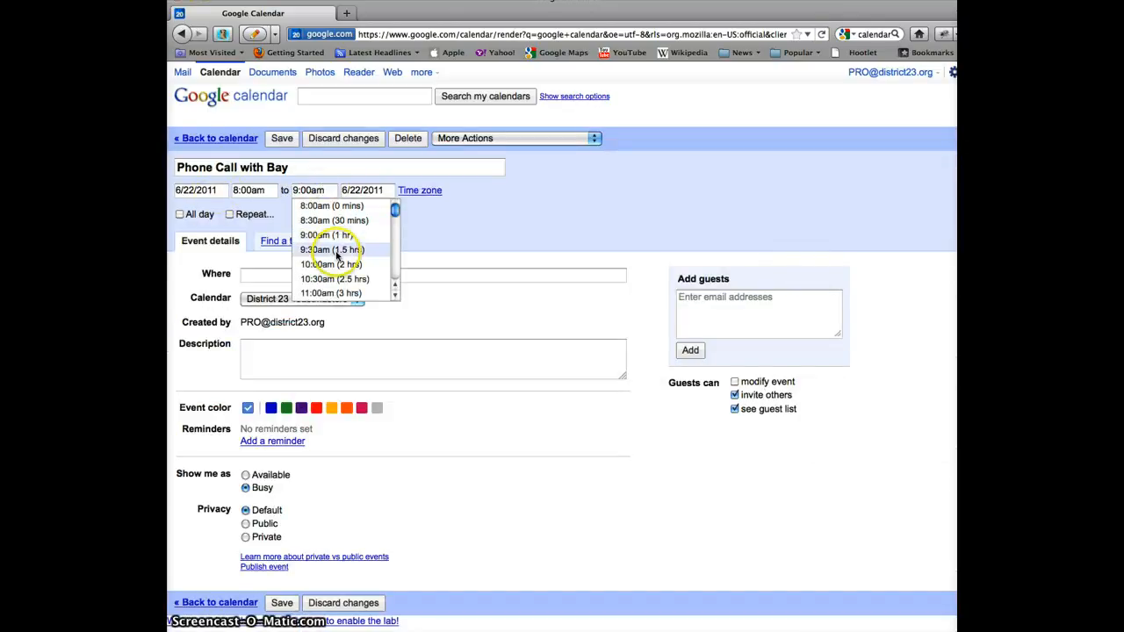
{"action": "left_click", "coordinate": [634, 205]}
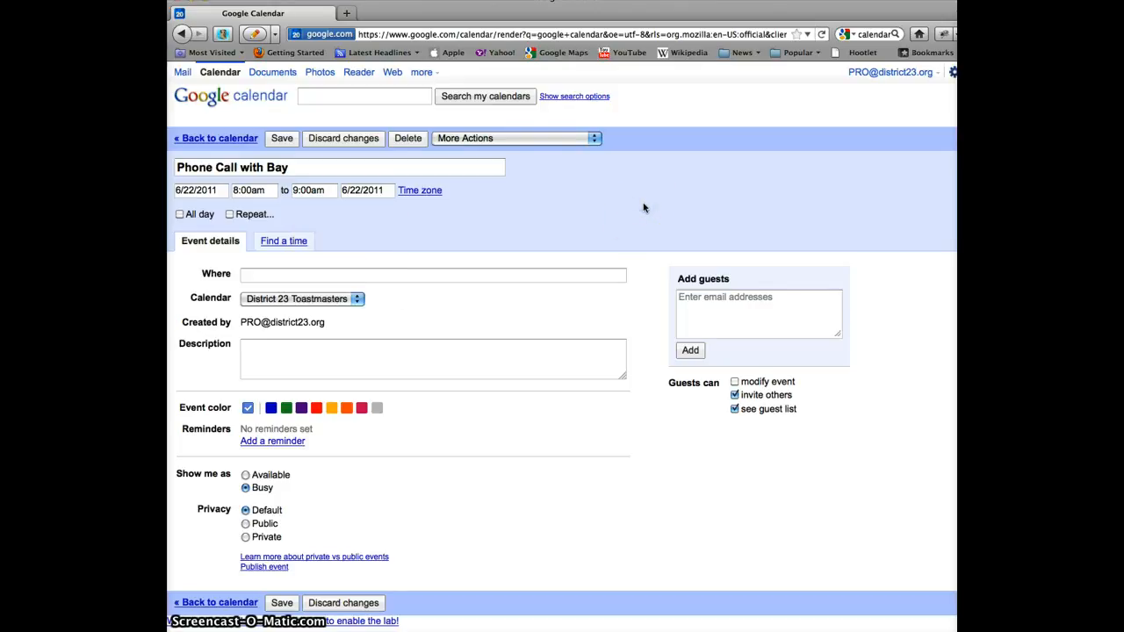
{"action": "left_click", "coordinate": [408, 138]}
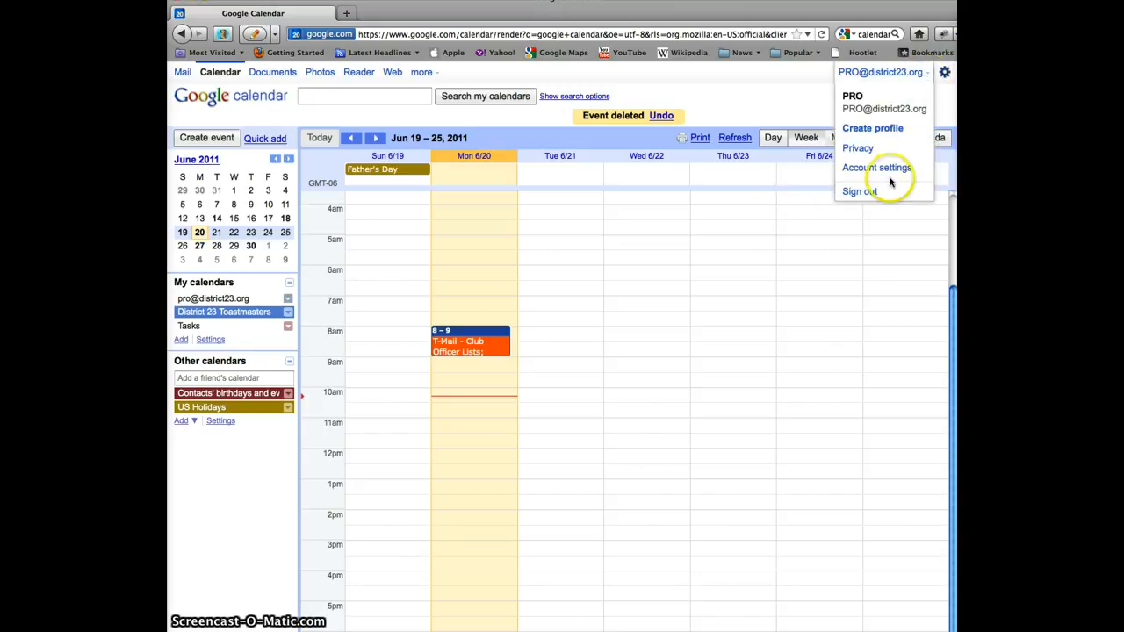
Sign out, then sign in with another Google account's e-mail and password
{"action": "left_click", "coordinate": [869, 195]}
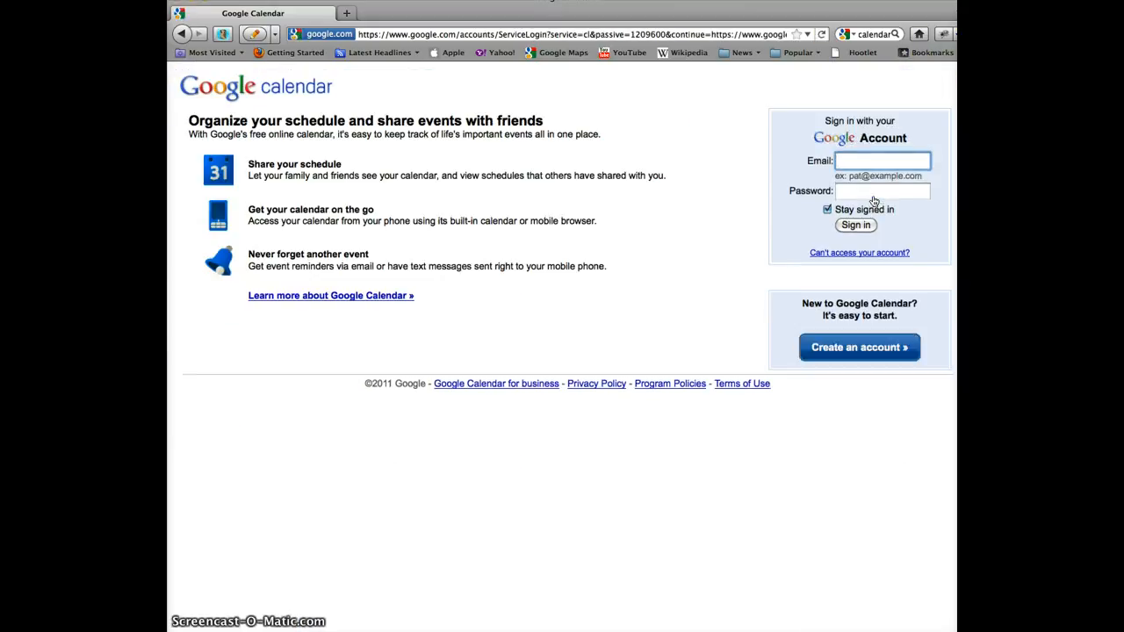
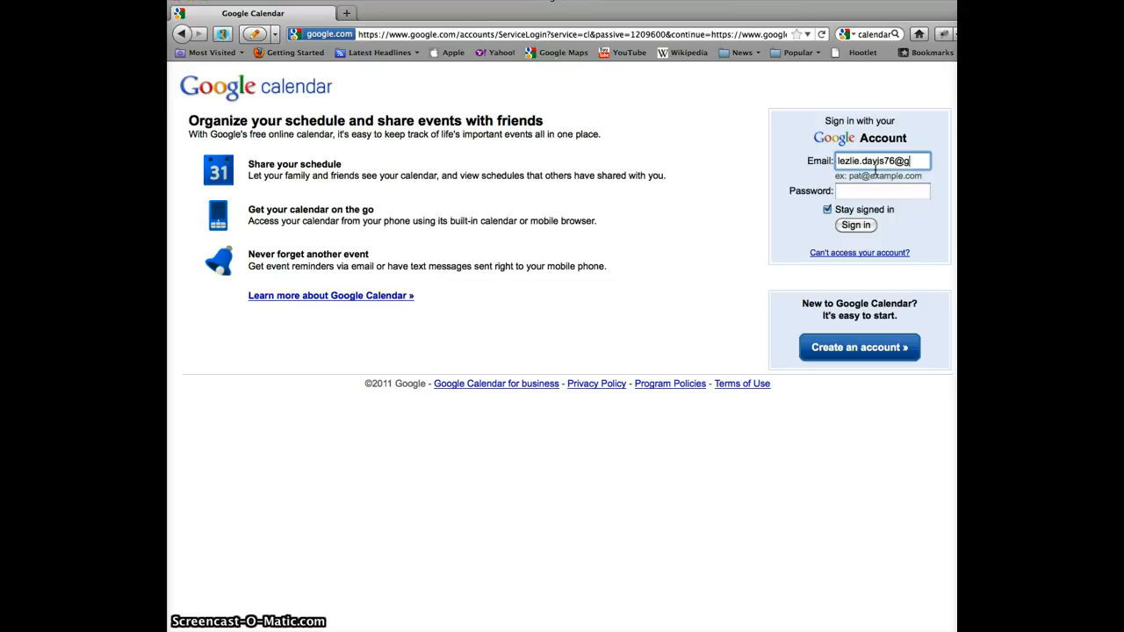
{"action": "key", "text": "Tab"}
{"action": "type", "text": "********"}
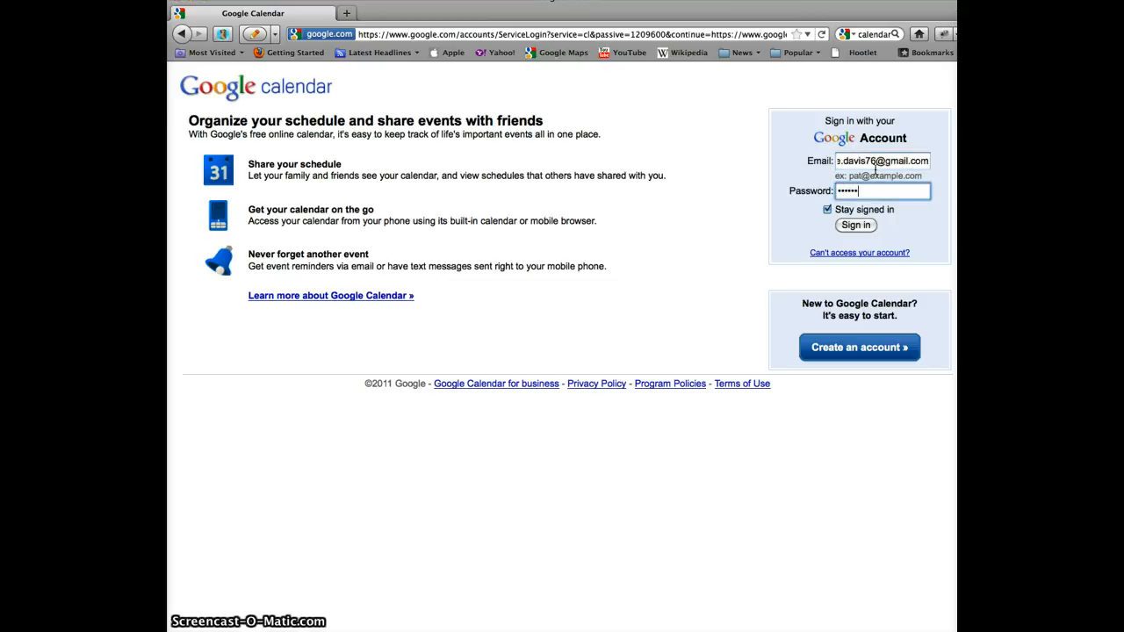
{"action": "key", "text": "Return"}
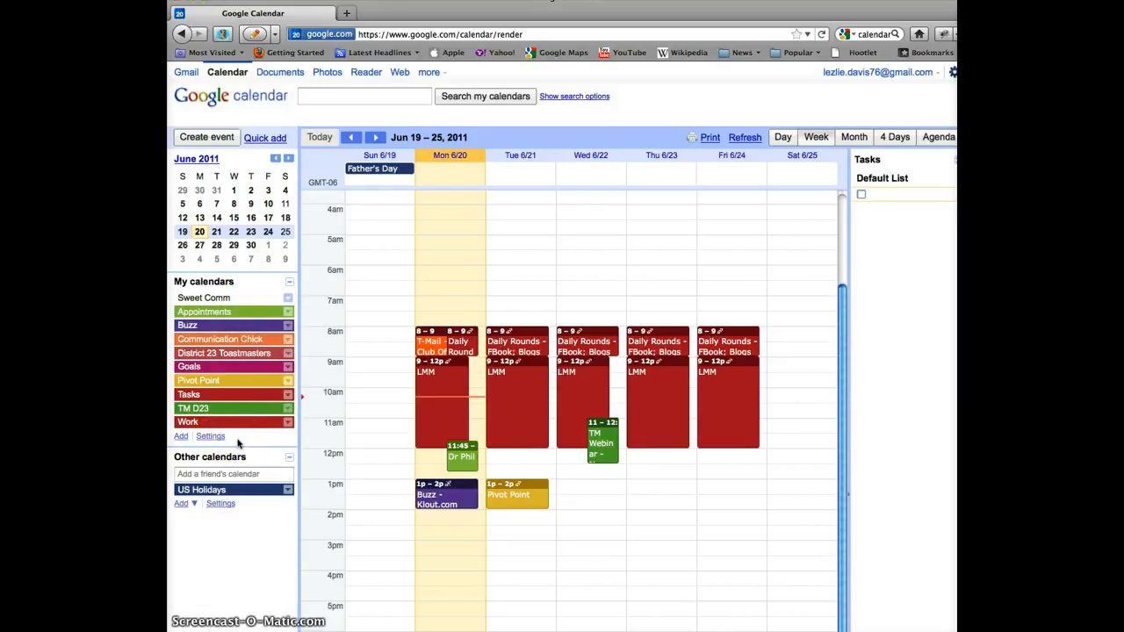
Open the settings for My calendars from the left sidebar
{"action": "left_click", "coordinate": [266, 363]}
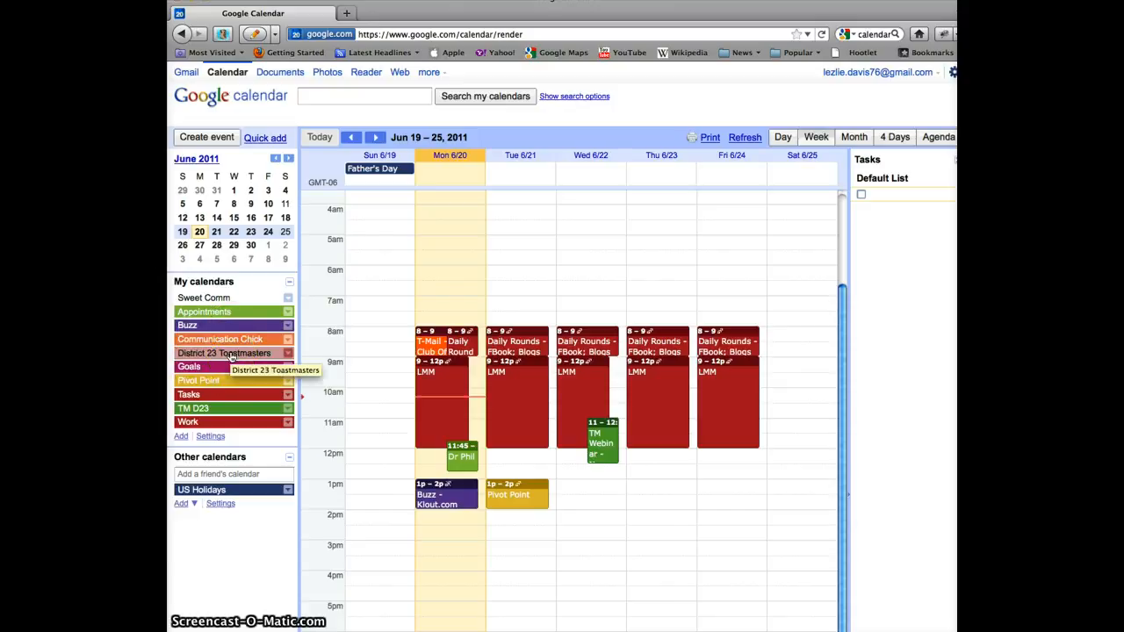
{"action": "left_click", "coordinate": [209, 437]}
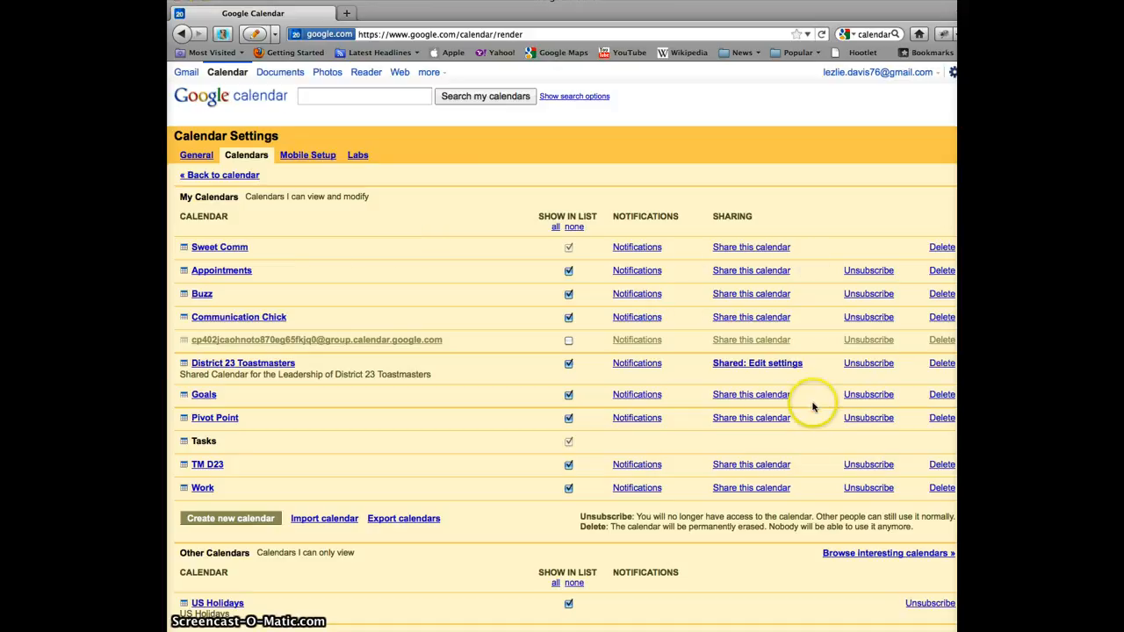
Open the Shared: Edit settings page for the District 23 Toastmasters calendar
{"action": "left_click", "coordinate": [779, 367]}
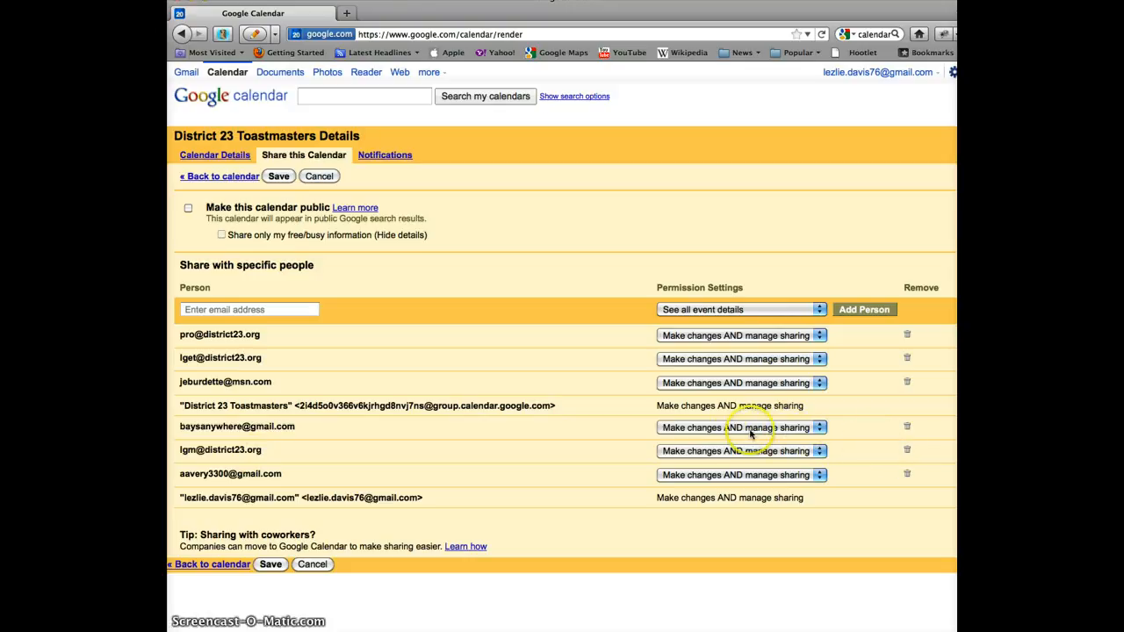
Review one person's permission choices, save sharing unchanged, and return to the week view
{"action": "left_click", "coordinate": [820, 431]}
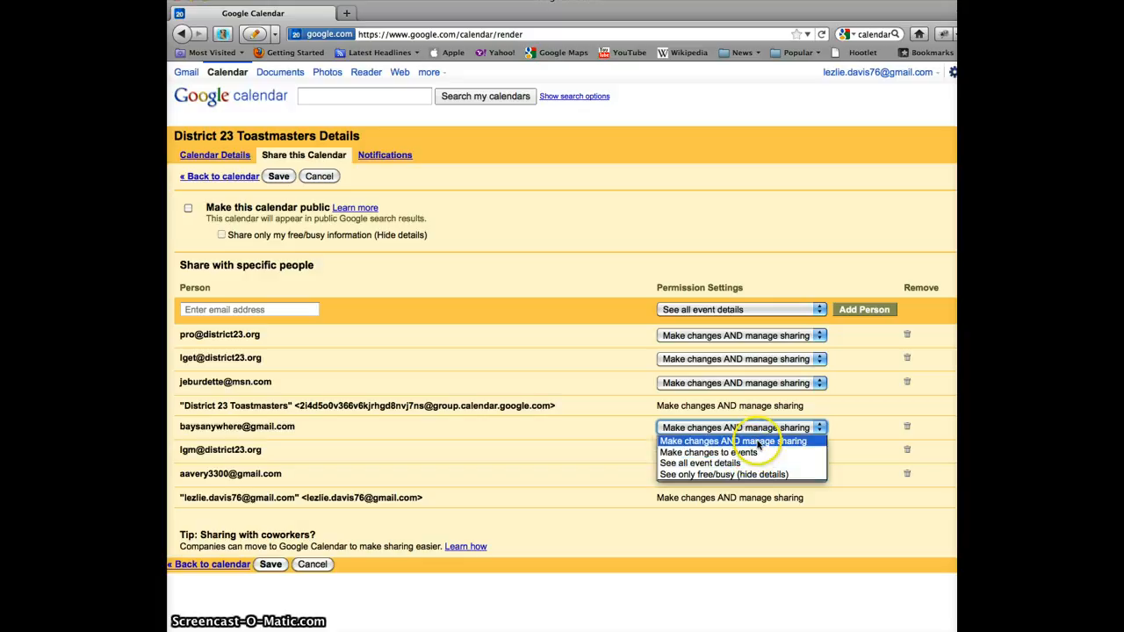
{"action": "left_click", "coordinate": [269, 566]}
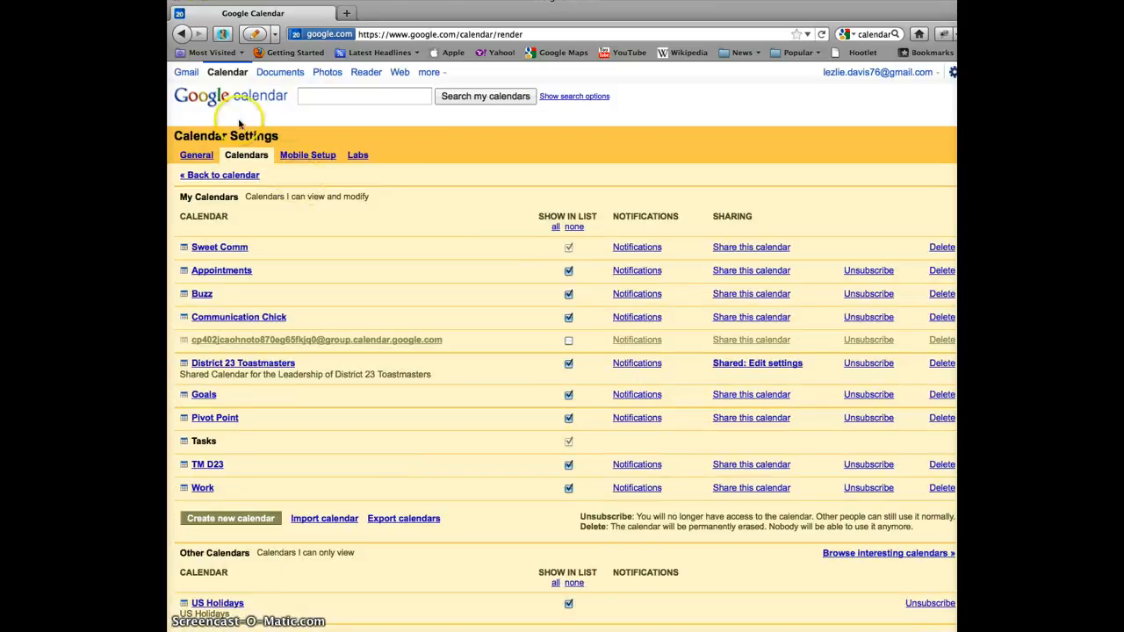
{"action": "left_click", "coordinate": [211, 99]}
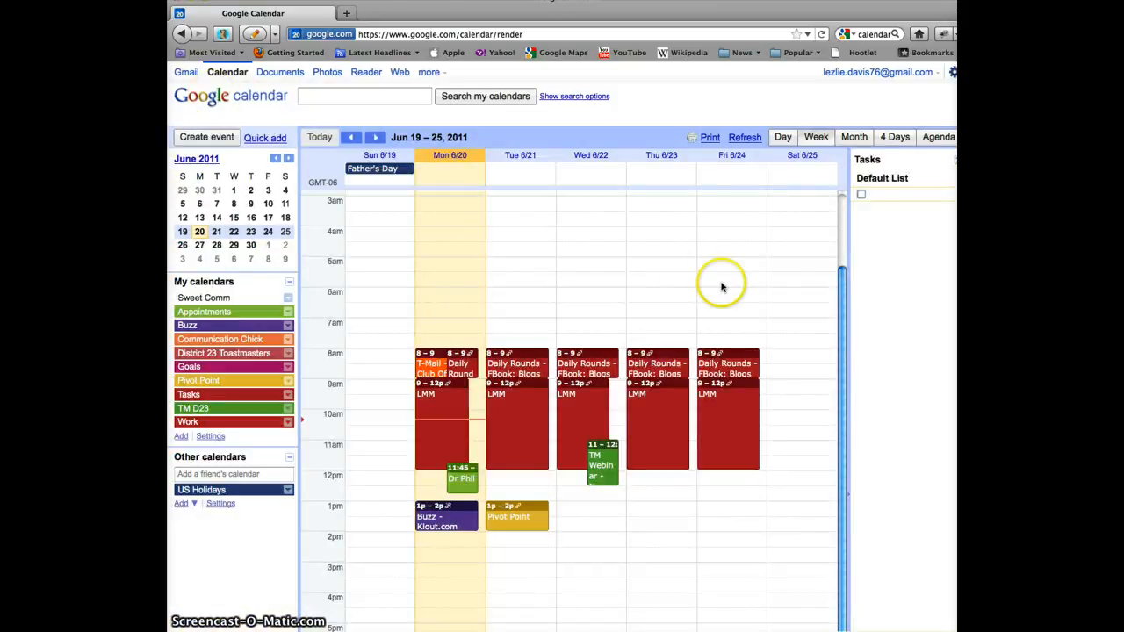